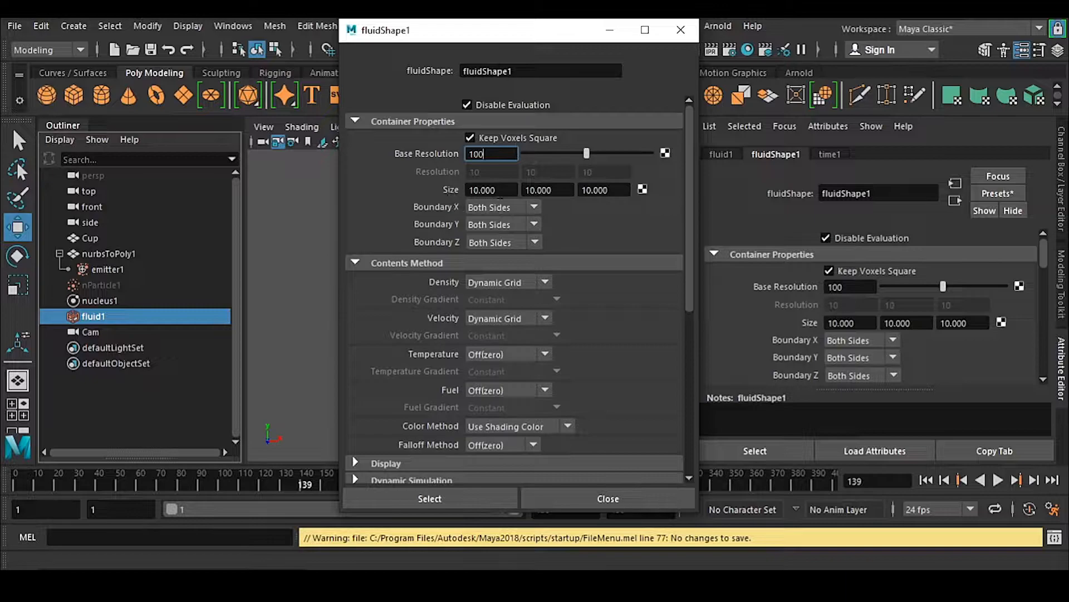
Set the fluid container's Boundary X to None, Boundary Y to -Y Side and Boundary Z to None.
{"action": "left_click", "coordinate": [509, 207]}
{"action": "left_click", "coordinate": [503, 222]}
{"action": "left_click", "coordinate": [506, 224]}
{"action": "left_click", "coordinate": [503, 271]}
{"action": "left_click", "coordinate": [503, 243]}
{"action": "left_click", "coordinate": [500, 257]}
{"action": "left_click_drag", "start_coordinate": [524, 31], "coordinate": [851, 29]}
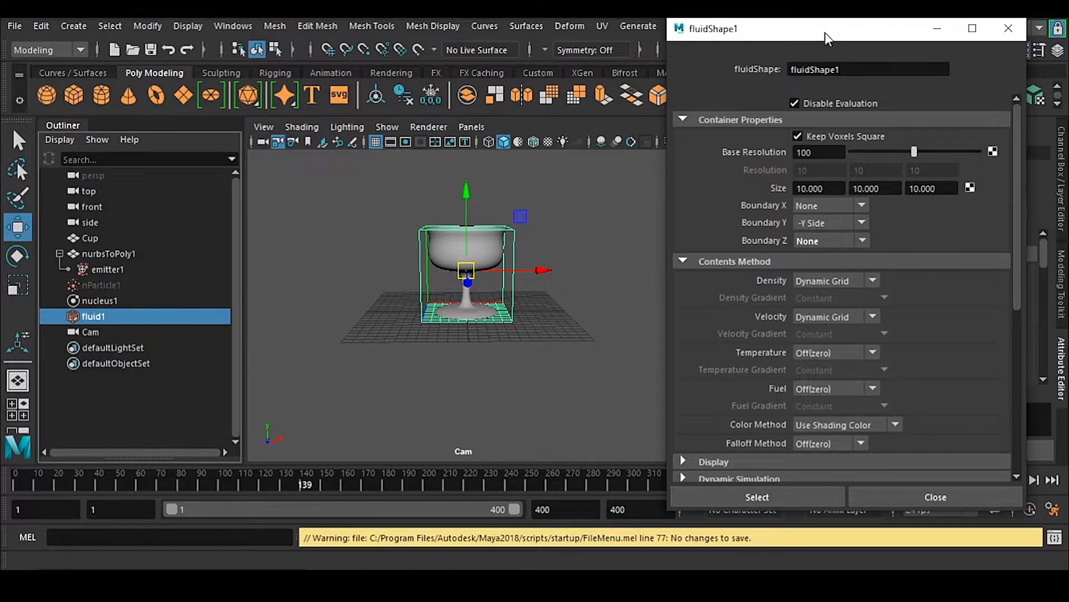
{"action": "left_click_drag", "start_coordinate": [828, 32], "coordinate": [725, 28]}
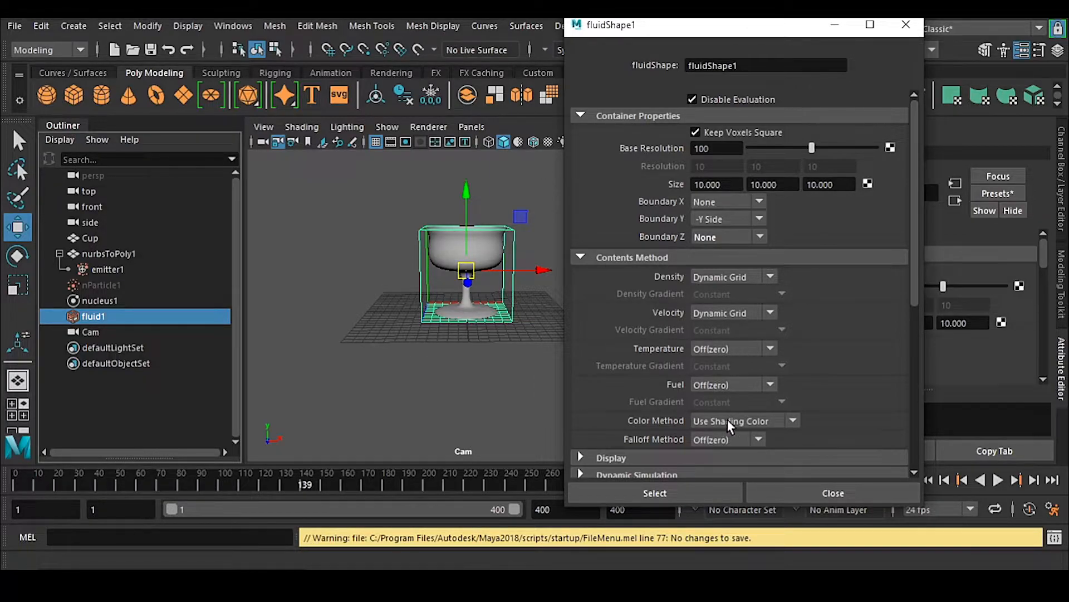
Set the fluid's Boundary Draw display option to None.
{"action": "left_click", "coordinate": [649, 259]}
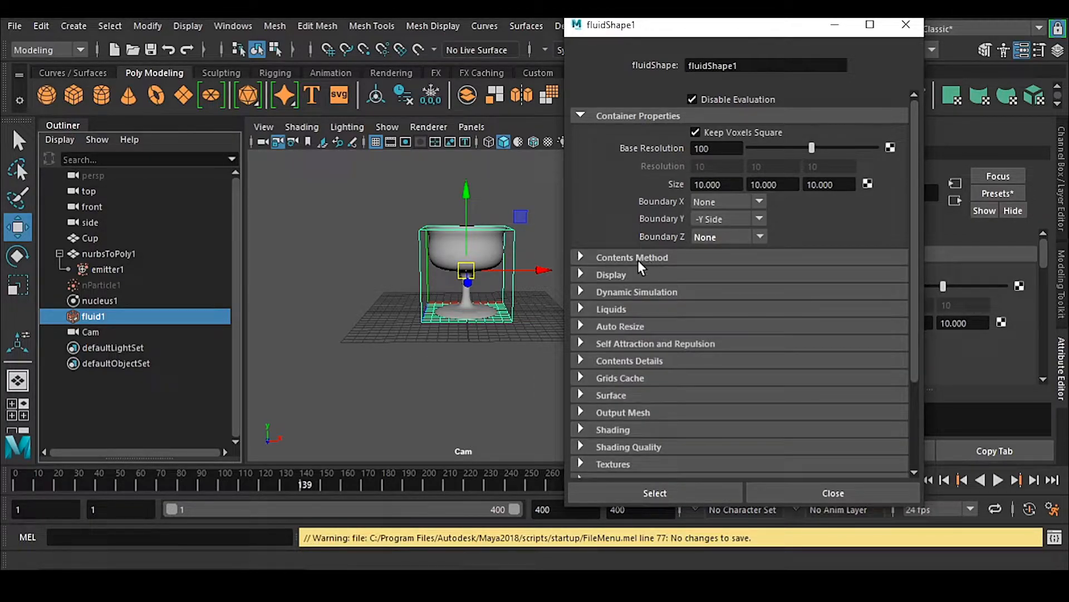
{"action": "left_click", "coordinate": [630, 273]}
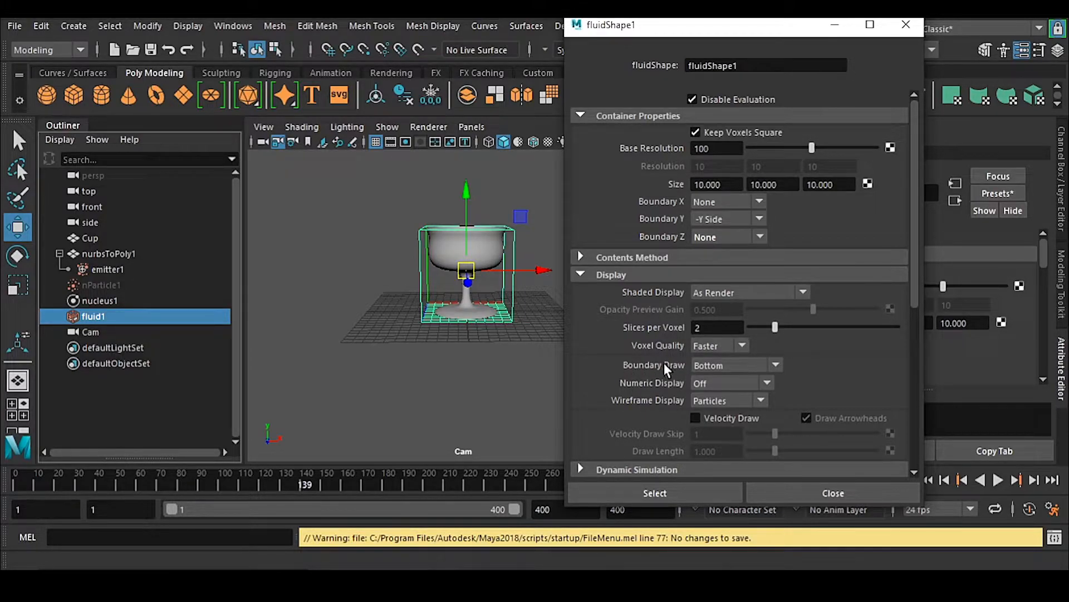
{"action": "left_click", "coordinate": [718, 366]}
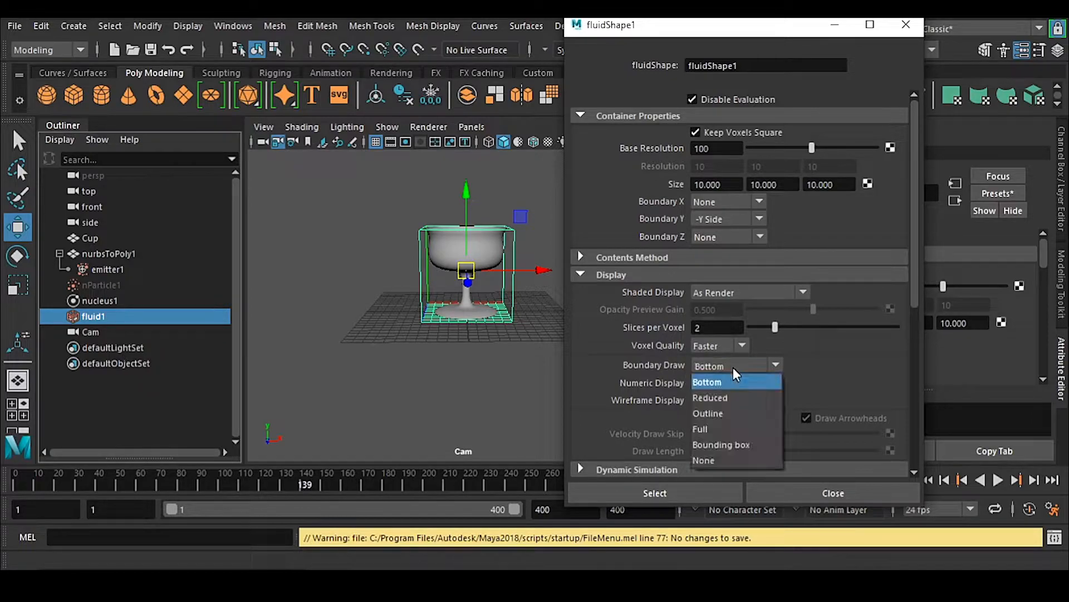
{"action": "left_click", "coordinate": [720, 457]}
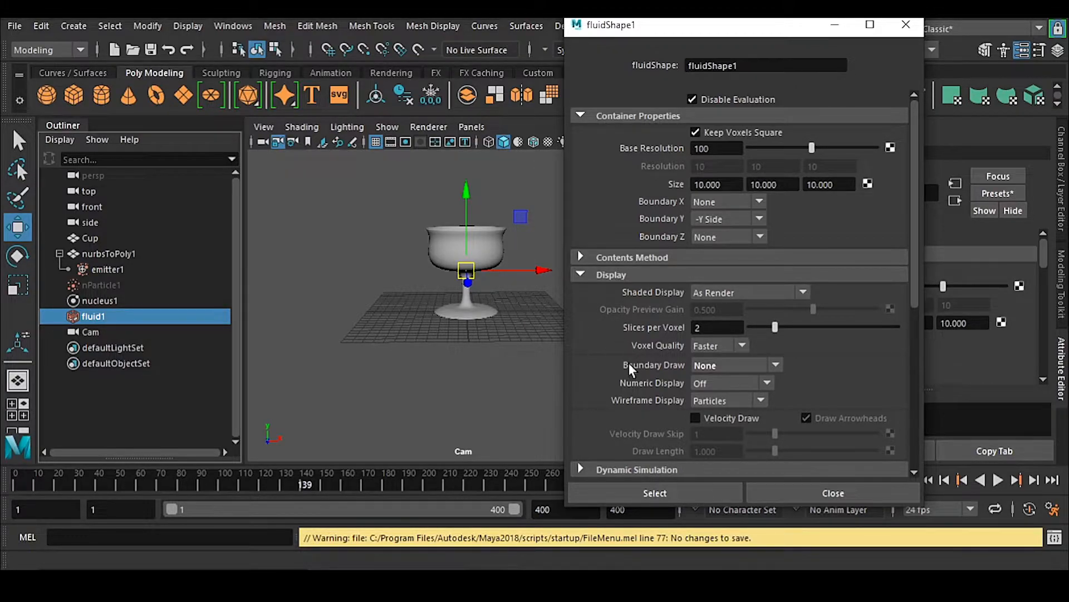
{"action": "scroll", "coordinate": [655, 375], "scroll_direction": "down", "scroll_amount": 3}
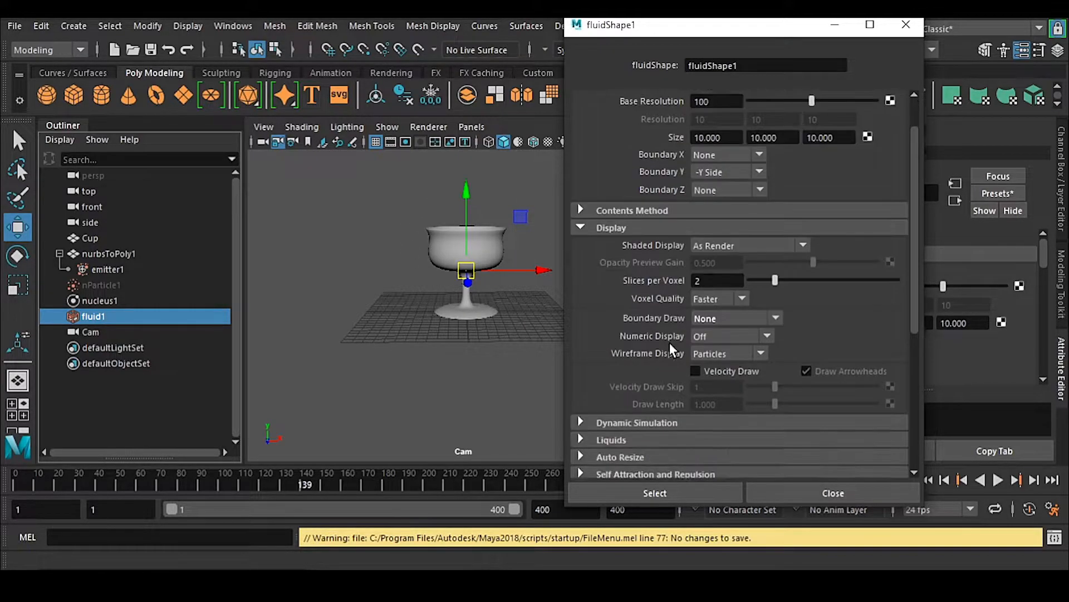
{"action": "left_click", "coordinate": [623, 180]}
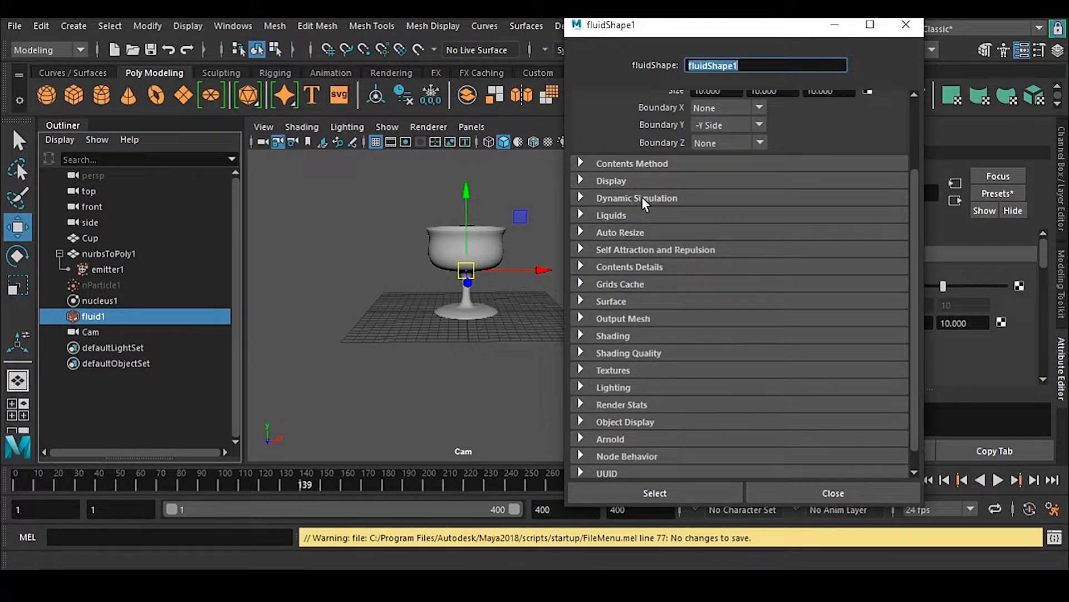
Set the fluid's dynamic simulation Viscosity to 0.010 and Damp to 0.025.
{"action": "left_click", "coordinate": [642, 197]}
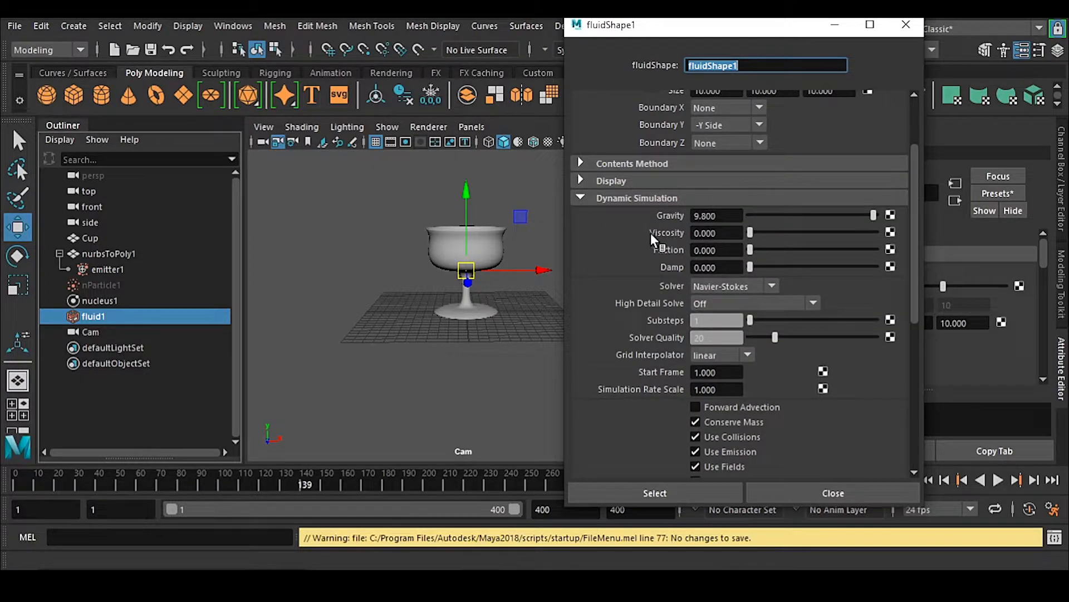
{"action": "left_click", "coordinate": [728, 235]}
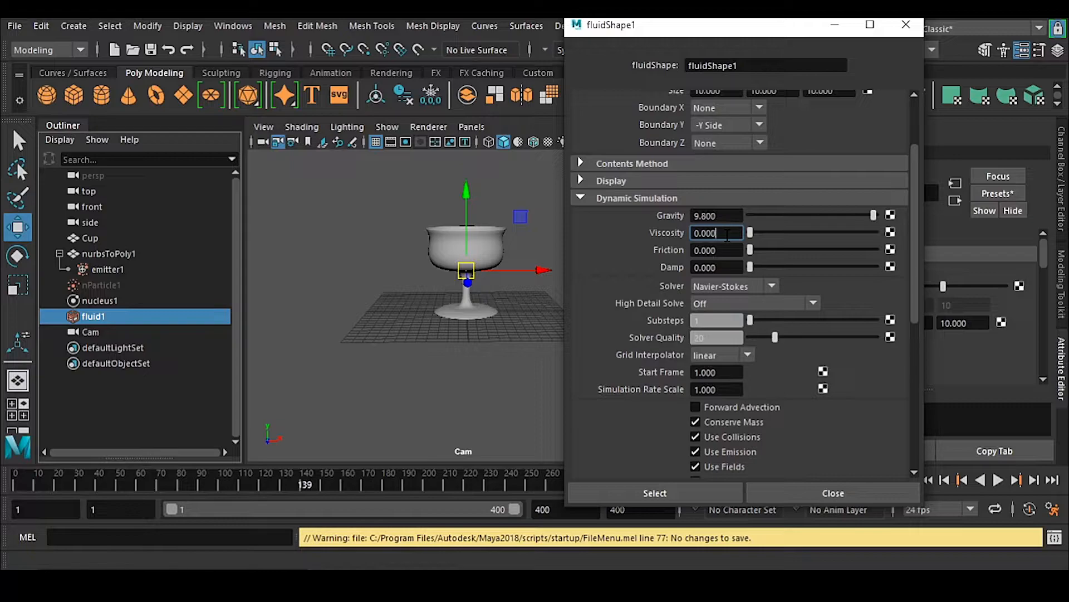
{"action": "left_click_drag", "start_coordinate": [706, 233], "coordinate": [773, 234]}
{"action": "type", "text": "10"}
{"action": "key", "text": "Return"}
{"action": "left_click_drag", "start_coordinate": [706, 267], "coordinate": [754, 272]}
{"action": "type", "text": "25"}
{"action": "key", "text": "Return"}
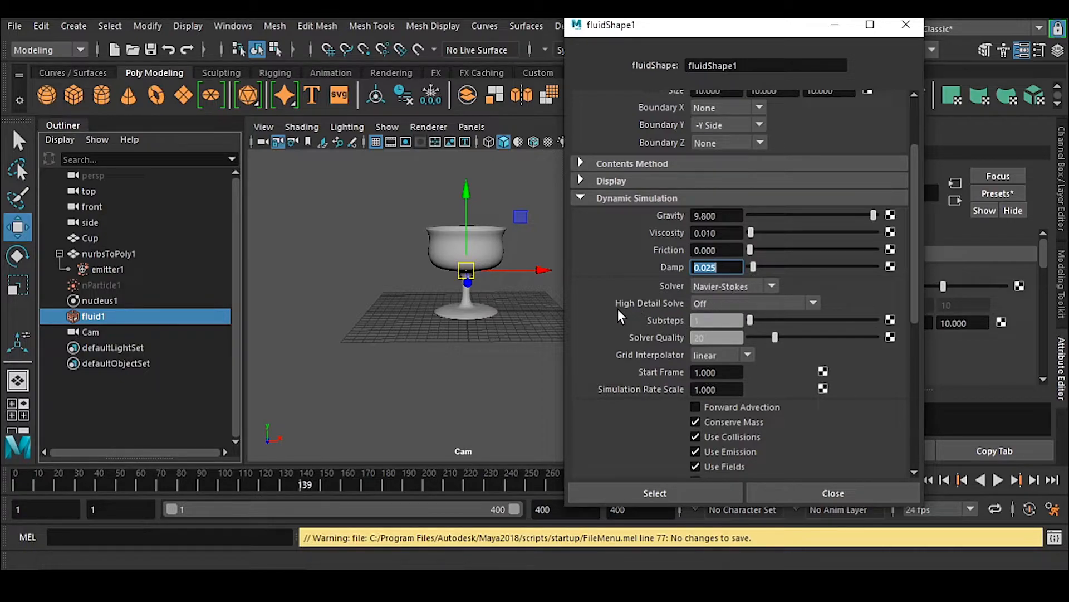
Set the fluid's High Detail Solve to All Grids and save the scene.
{"action": "left_click", "coordinate": [723, 306]}
{"action": "left_click", "coordinate": [721, 361]}
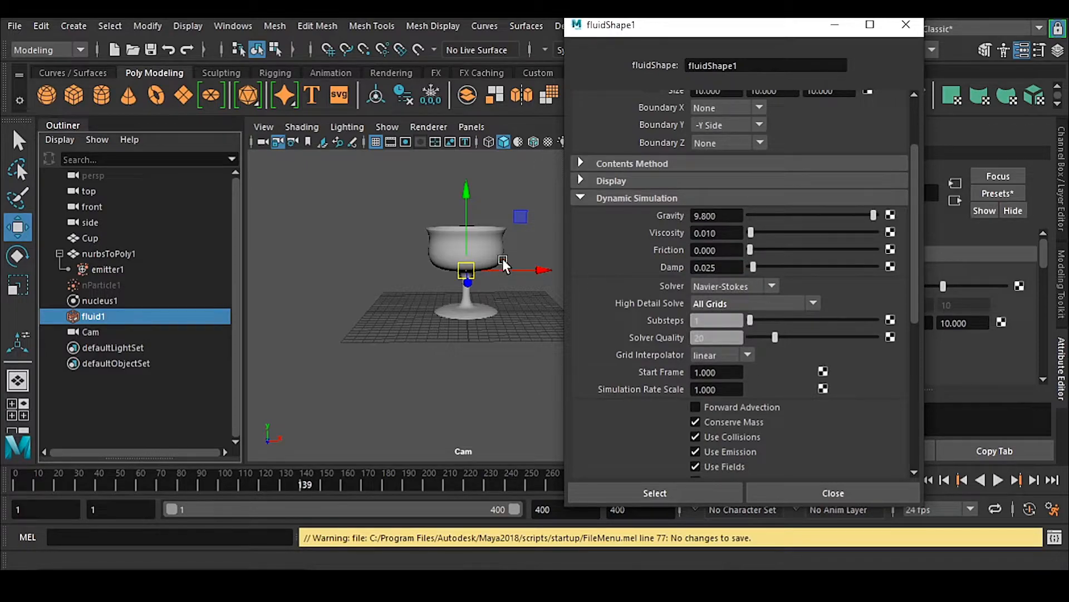
{"action": "left_click", "coordinate": [15, 26]}
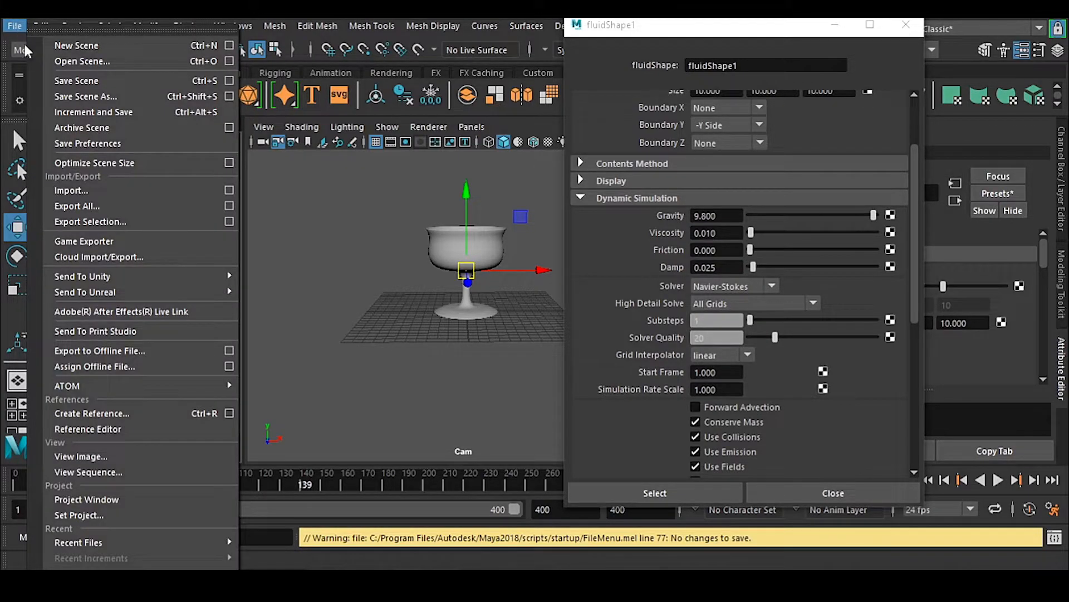
{"action": "left_click", "coordinate": [57, 80]}
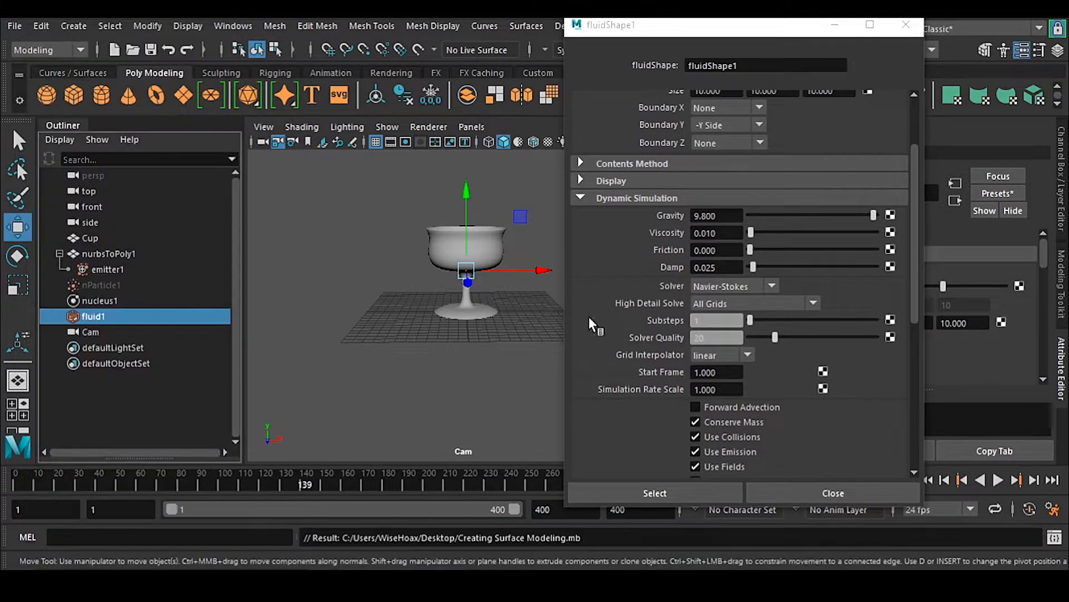
{"action": "left_click", "coordinate": [749, 303]}
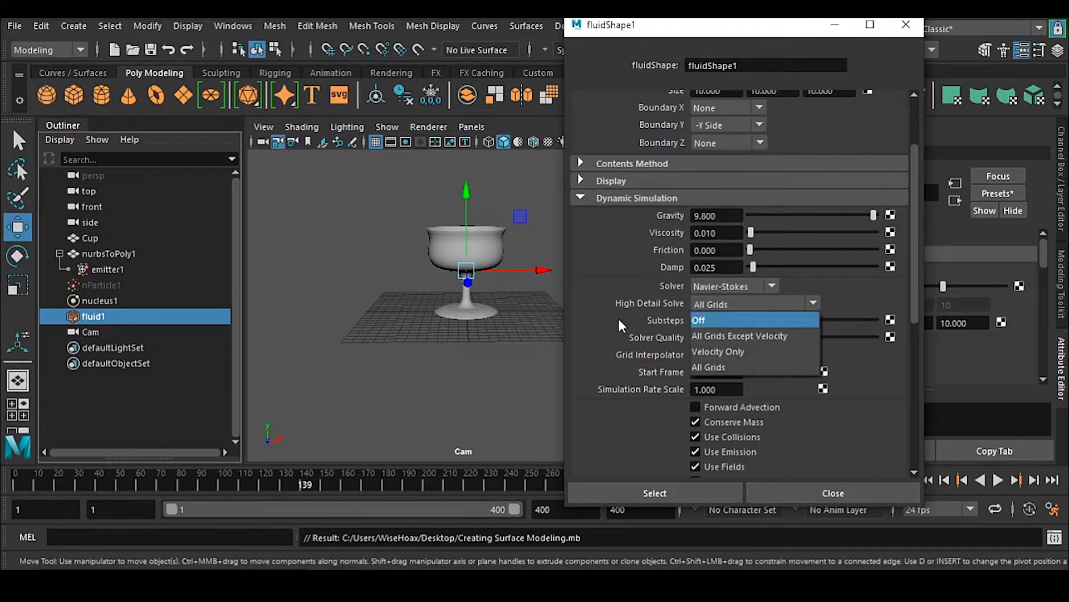
{"action": "left_click", "coordinate": [649, 319]}
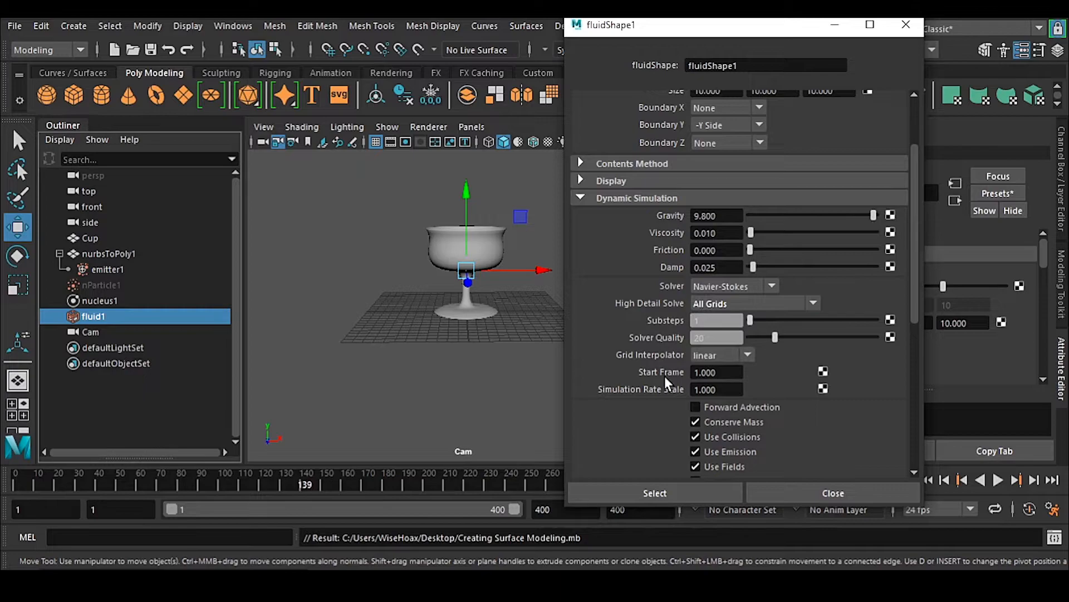
Set the fluid's Simulation Rate Scale to 0.5.
{"action": "scroll", "coordinate": [664, 376], "scroll_direction": "down", "scroll_amount": 1}
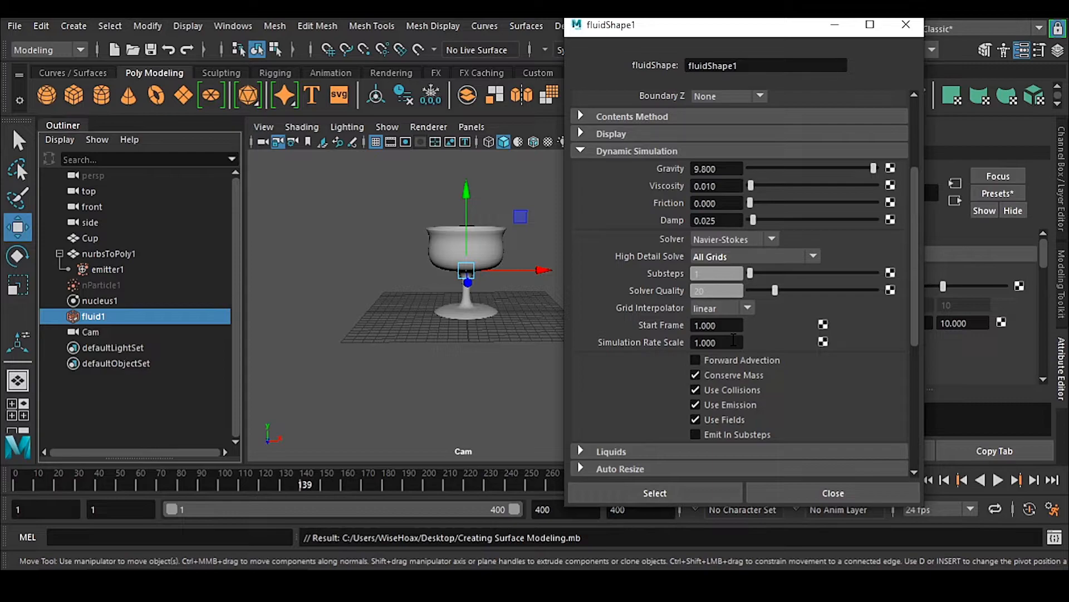
{"action": "double_click", "coordinate": [733, 341]}
{"action": "type", "text": "0.5"}
{"action": "key", "text": "Return"}
{"action": "left_click", "coordinate": [737, 343]}
Switch the workspace from modeling commands to the FX command set.
{"action": "left_click_drag", "start_coordinate": [637, 25], "coordinate": [801, 58]}
{"action": "left_click", "coordinate": [55, 53]}
{"action": "left_click", "coordinate": [33, 114]}
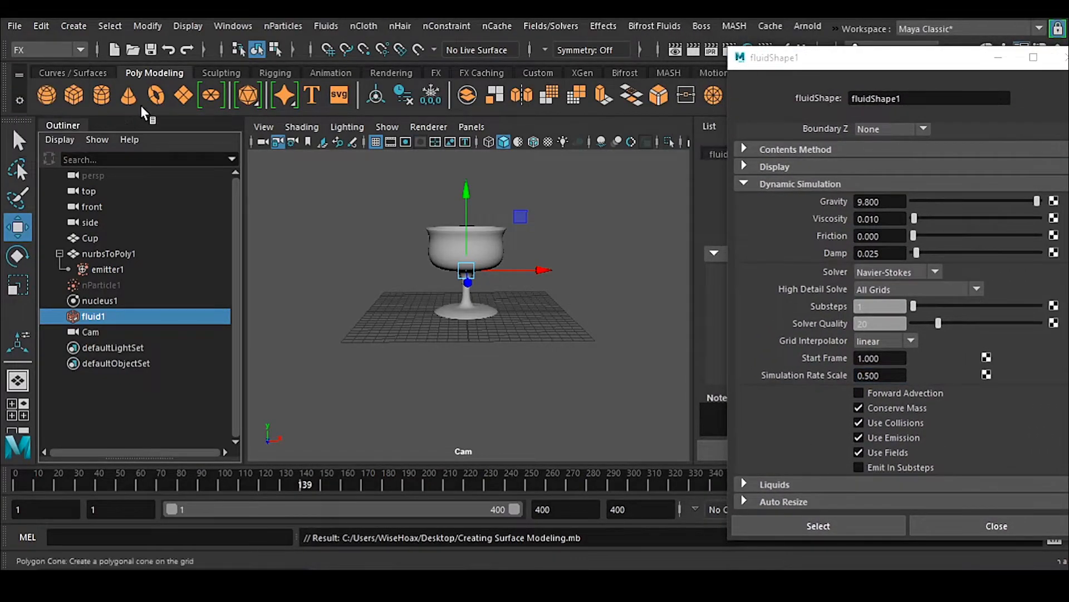
Examine the available dynamic field types, such as Vortex, Uniform and Volume Axis, alongside the fluid's Simulation Rate Scale.
{"action": "left_click", "coordinate": [562, 25]}
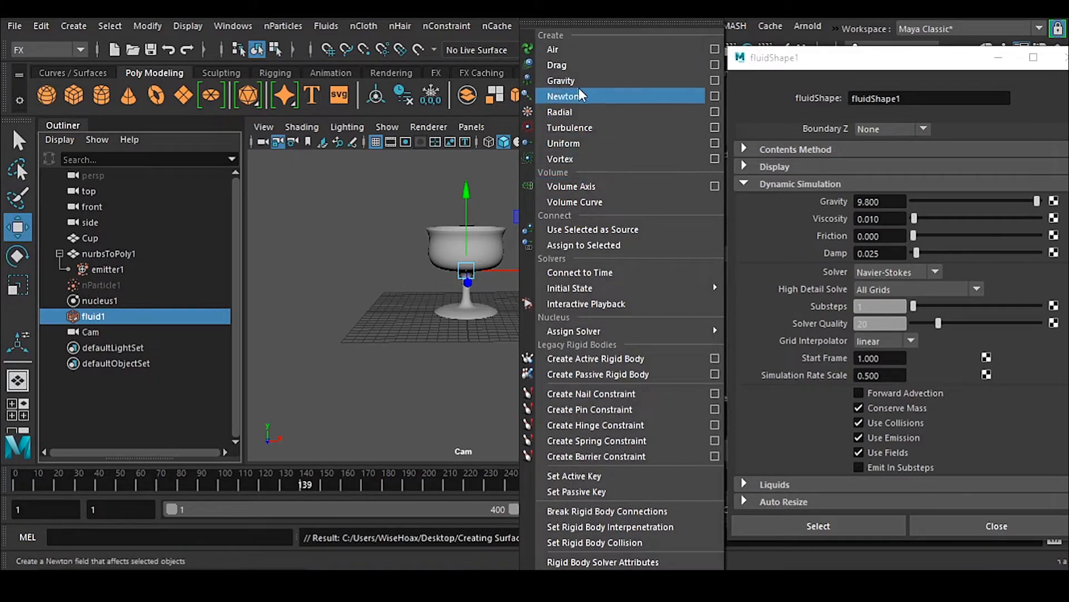
{"action": "left_click", "coordinate": [767, 62]}
{"action": "left_click_drag", "start_coordinate": [767, 62], "coordinate": [630, 36]}
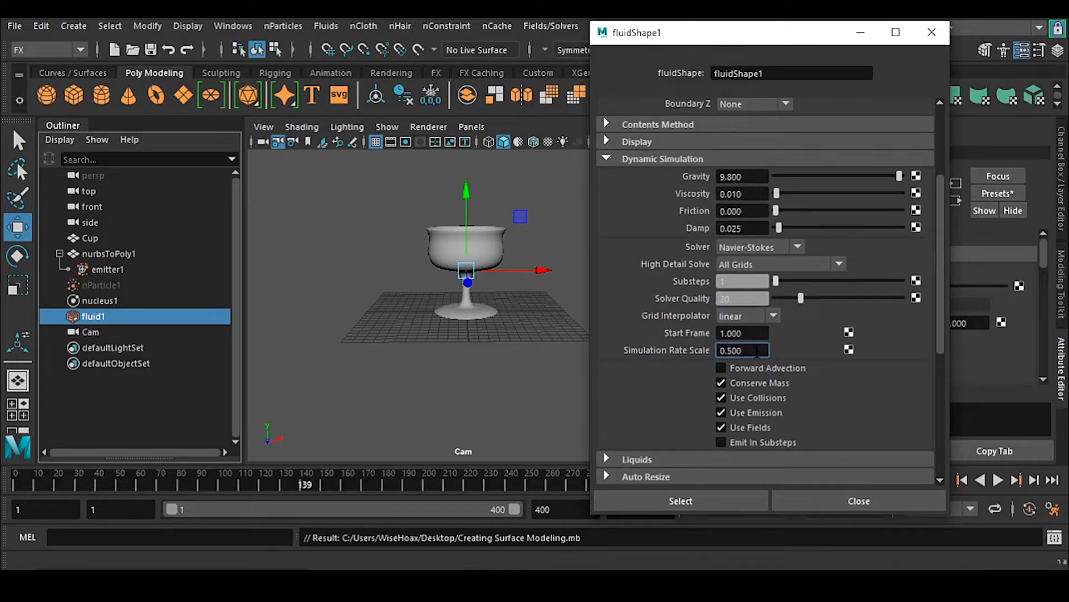
{"action": "left_click_drag", "start_coordinate": [755, 351], "coordinate": [697, 348]}
{"action": "left_click_drag", "start_coordinate": [646, 32], "coordinate": [696, 34]}
{"action": "left_click", "coordinate": [564, 25]}
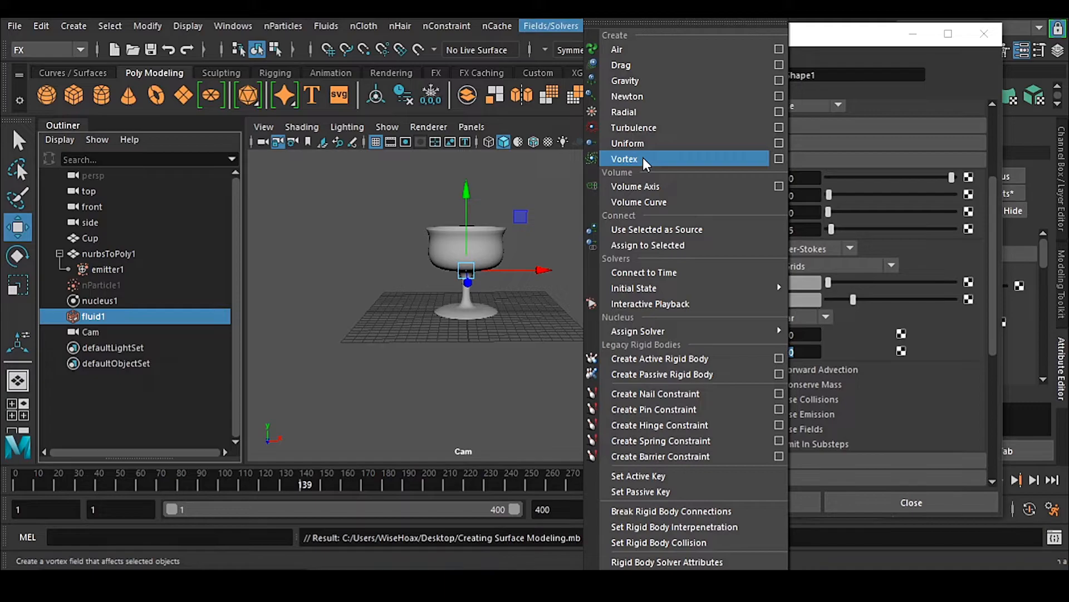
{"action": "left_click", "coordinate": [798, 69]}
{"action": "left_click", "coordinate": [792, 353]}
{"action": "double_click", "coordinate": [793, 353]}
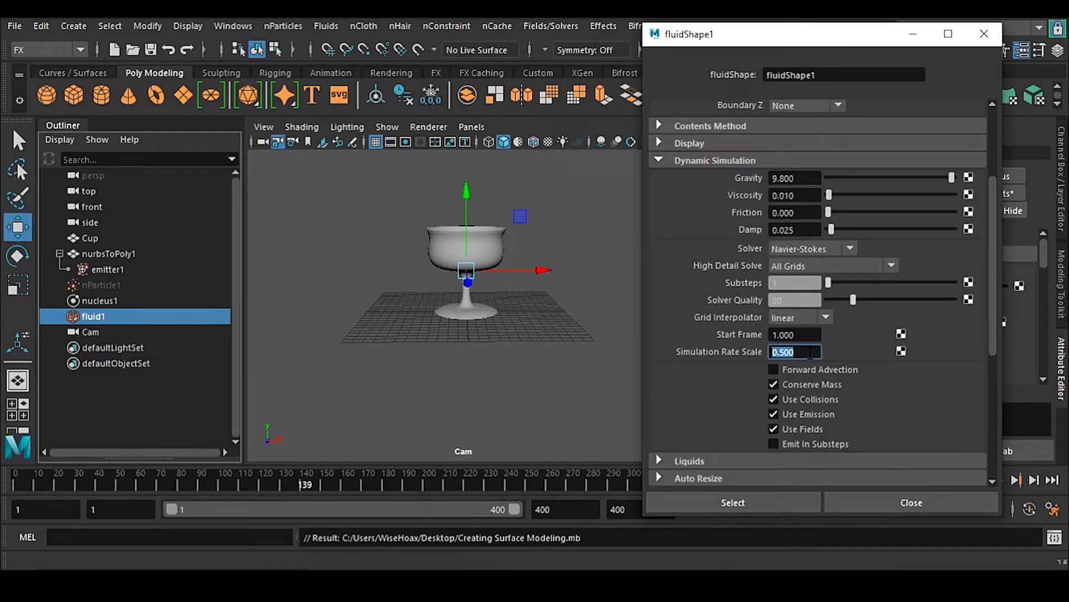
{"action": "left_click", "coordinate": [558, 25]}
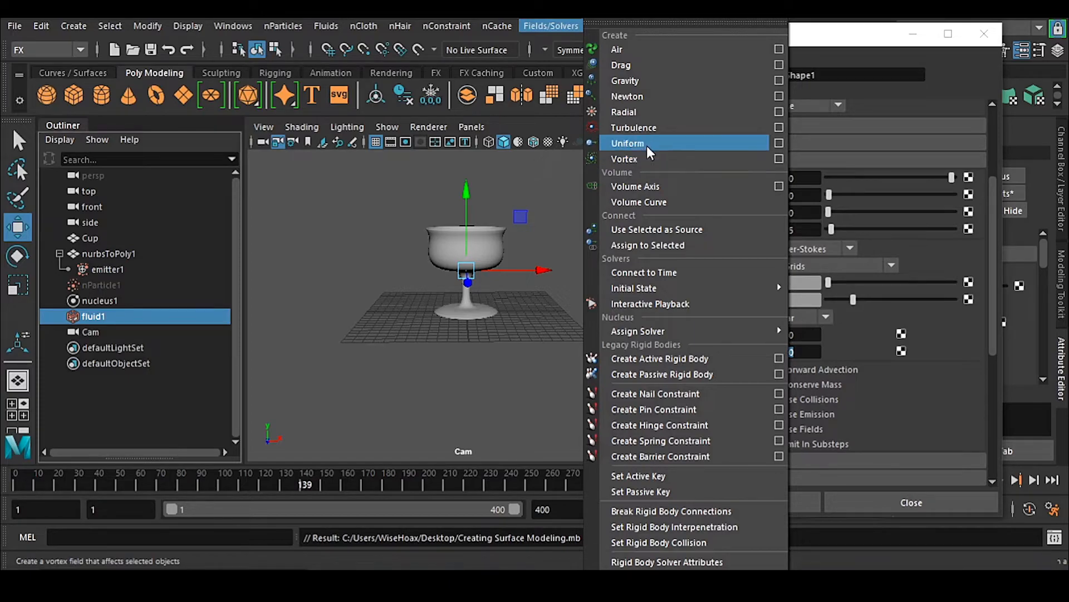
{"action": "left_click", "coordinate": [807, 352]}
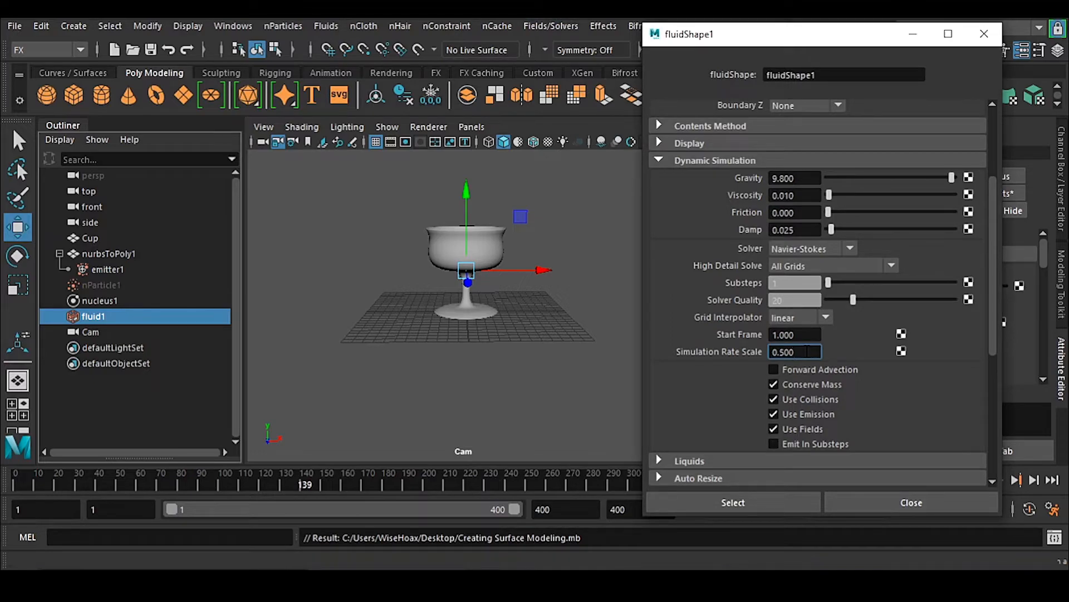
{"action": "key", "text": "Return"}
{"action": "left_click", "coordinate": [795, 352]}
{"action": "double_click", "coordinate": [795, 352]}
{"action": "left_click", "coordinate": [551, 26]}
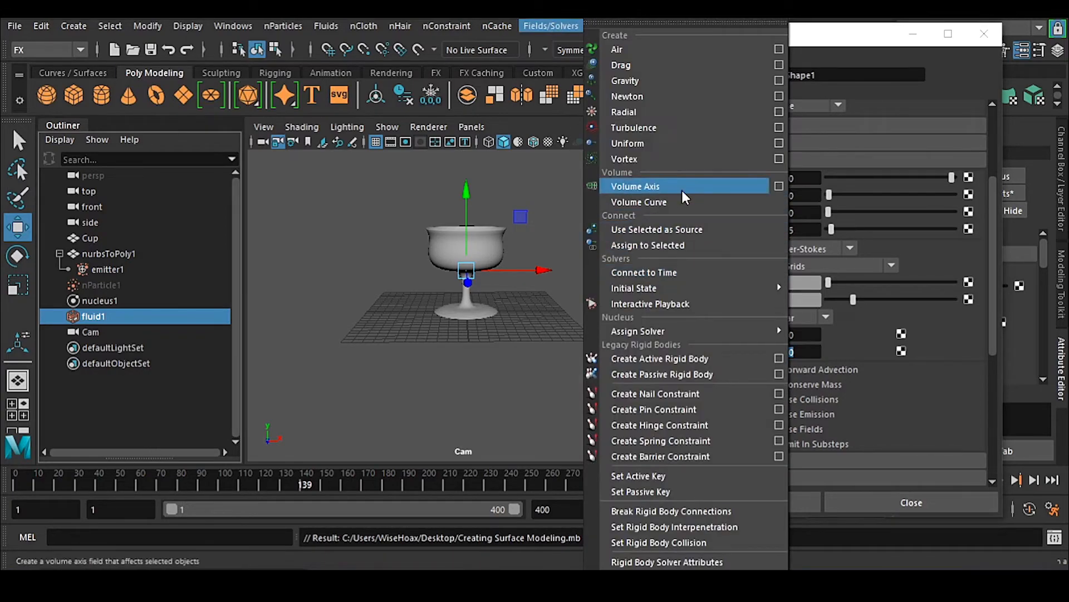
{"action": "left_click", "coordinate": [545, 28]}
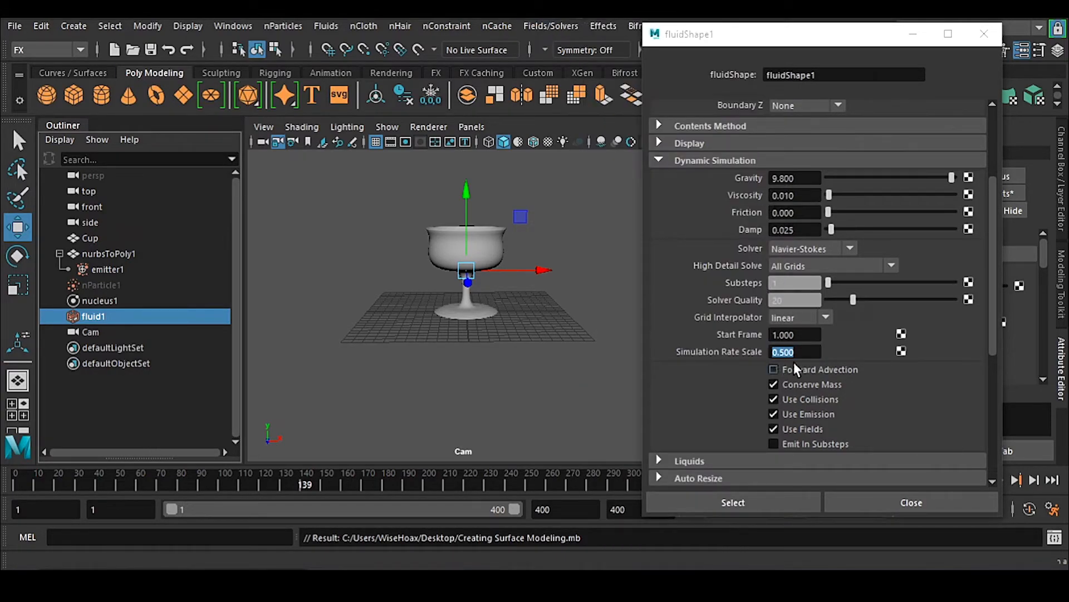
{"action": "left_click", "coordinate": [805, 351]}
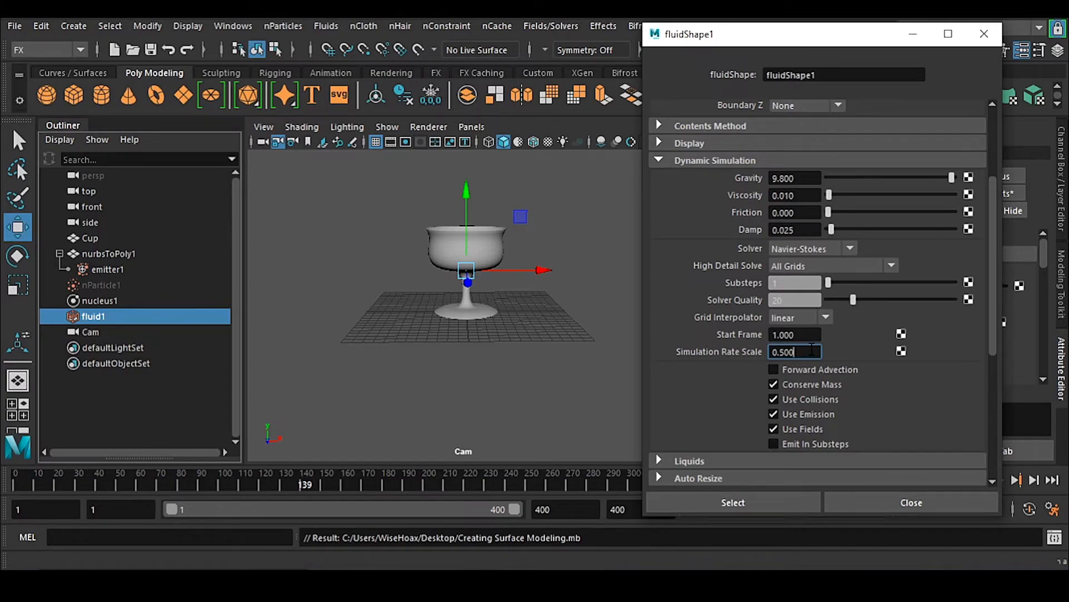
{"action": "scroll", "coordinate": [808, 350], "scroll_direction": "down", "scroll_amount": 2}
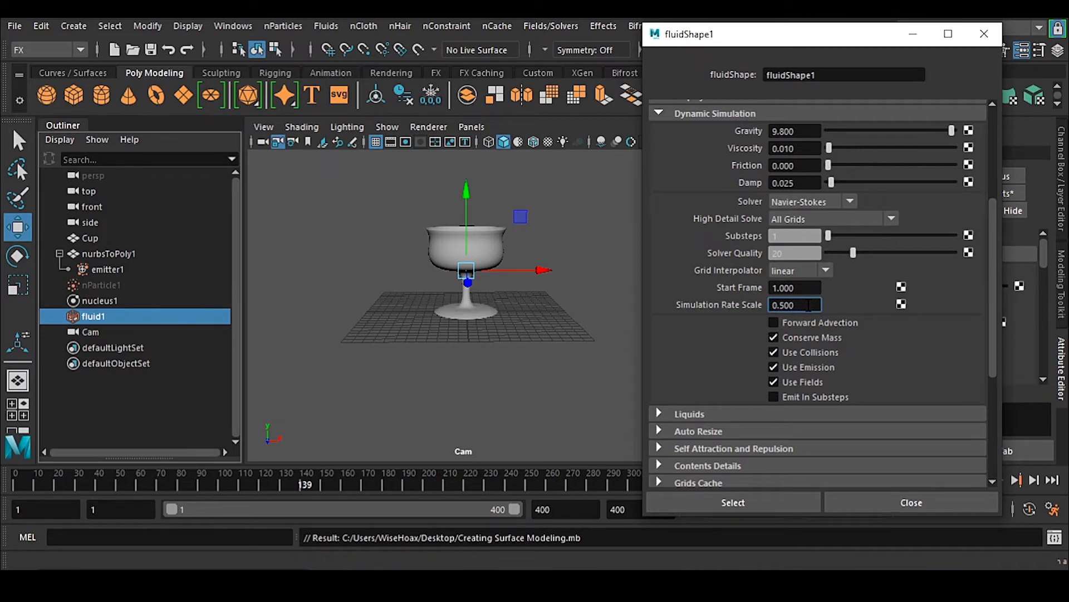
{"action": "left_click_drag", "start_coordinate": [809, 305], "coordinate": [721, 307]}
{"action": "scroll", "coordinate": [716, 252], "scroll_direction": "up", "scroll_amount": 2}
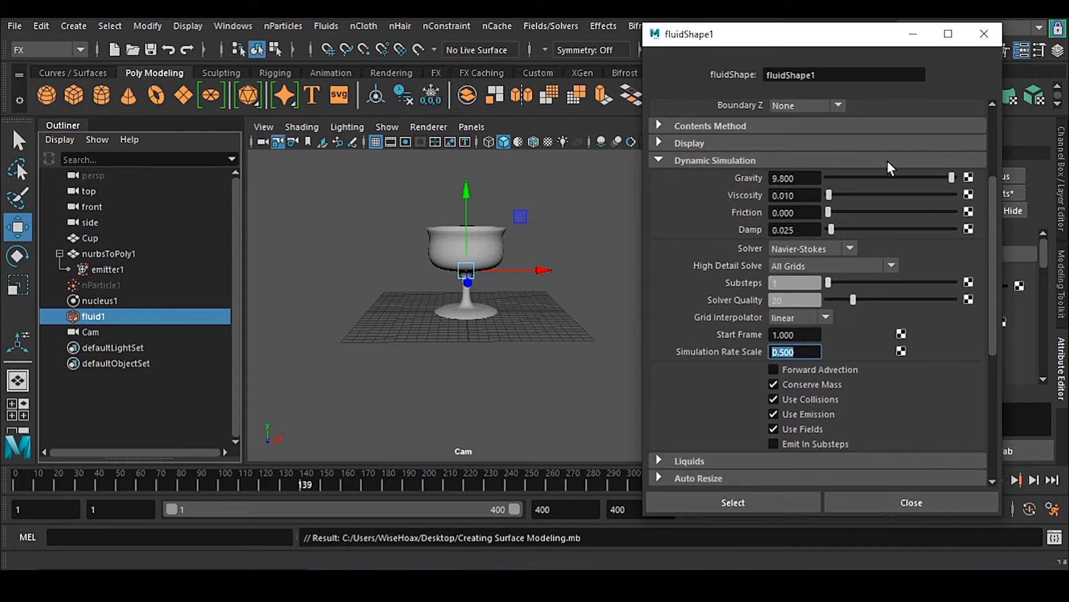
{"action": "scroll", "coordinate": [681, 269], "scroll_direction": "down", "scroll_amount": 4}
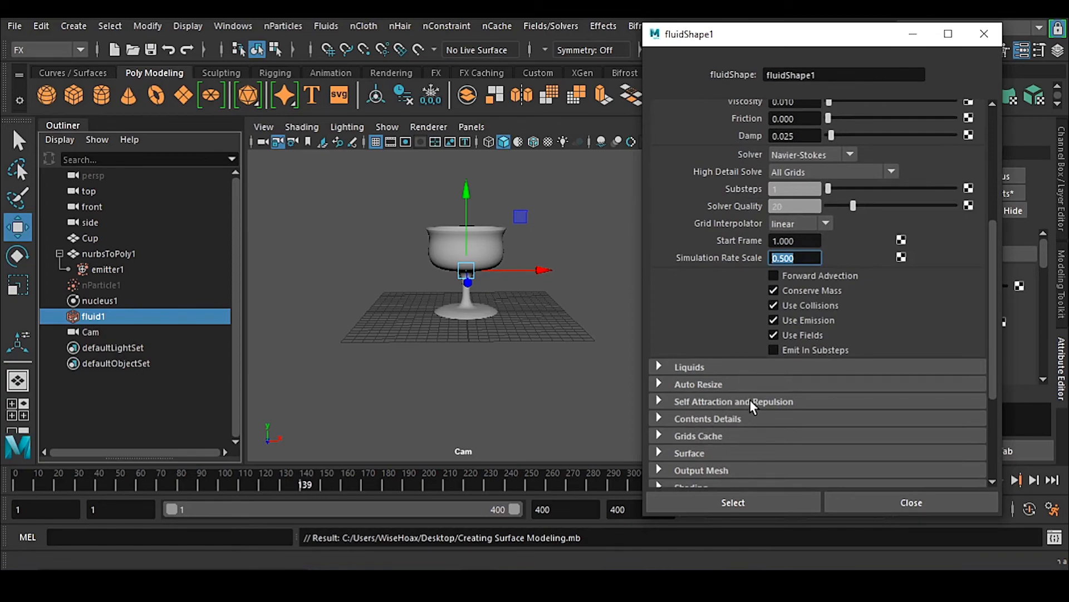
{"action": "scroll", "coordinate": [750, 401], "scroll_direction": "down", "scroll_amount": 2}
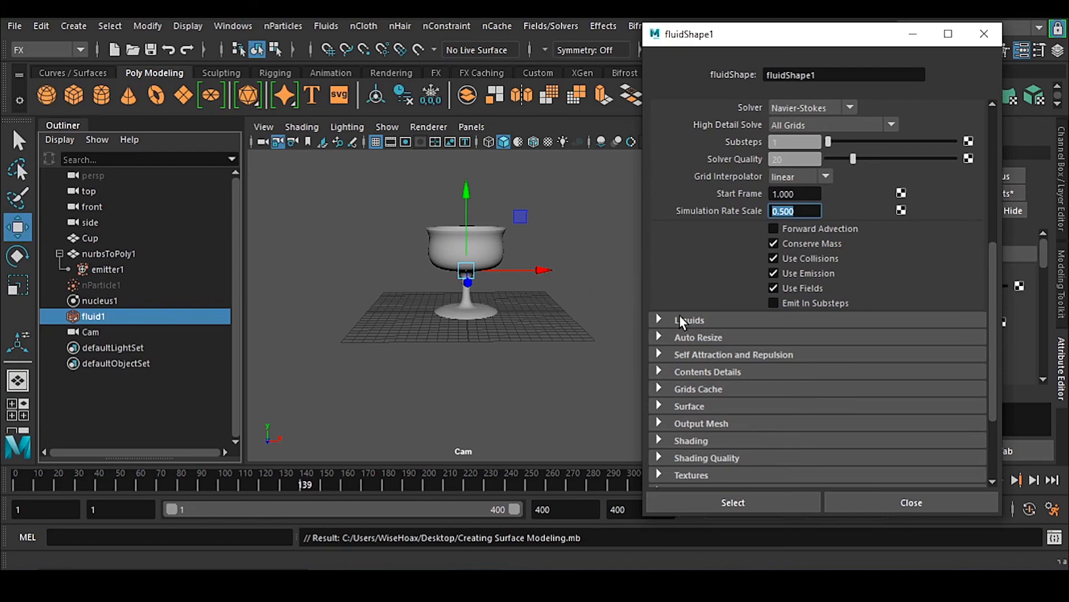
{"action": "scroll", "coordinate": [806, 299], "scroll_direction": "up", "scroll_amount": 4}
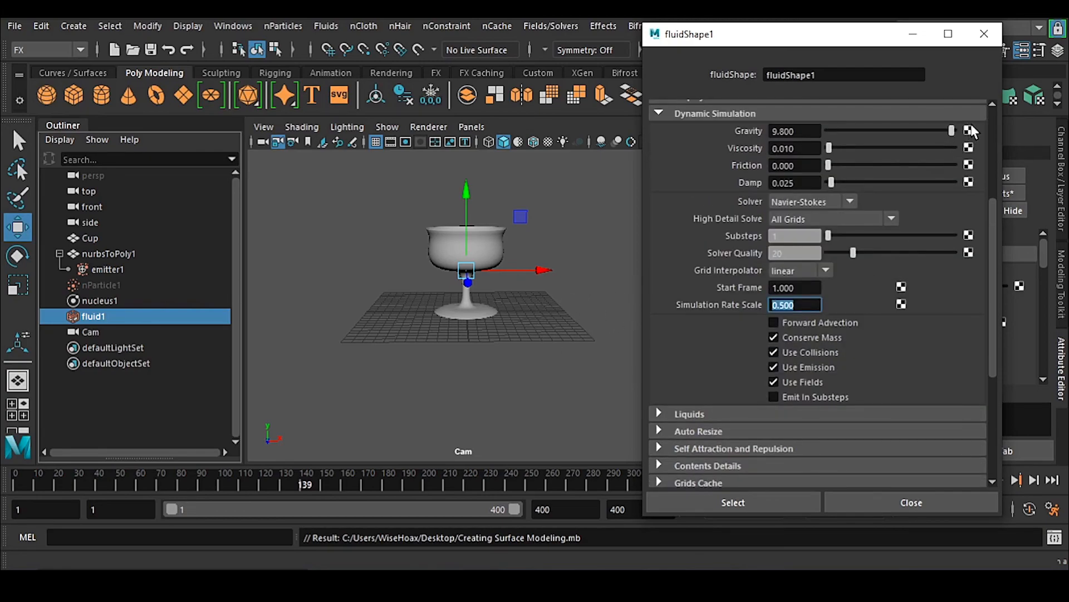